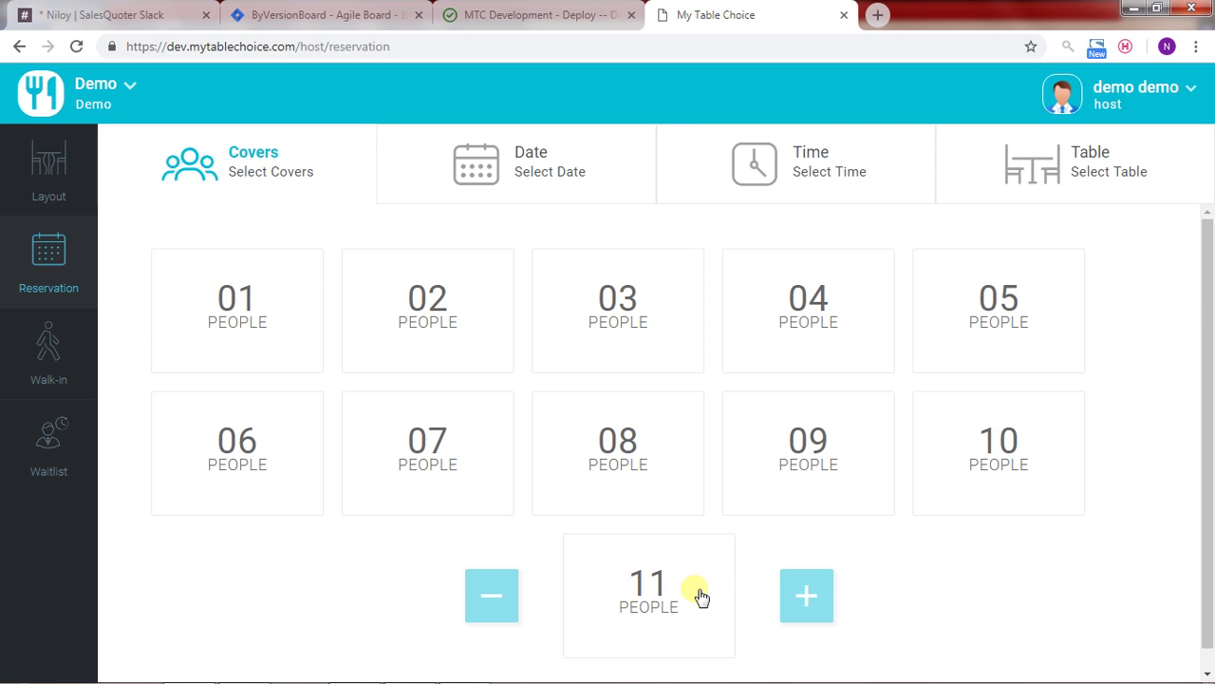
Lower the cover count by one, then switch the user role to Owner.
left_click(501, 596)
left_click(491, 593)
left_click(1110, 99)
left_click(1092, 198)
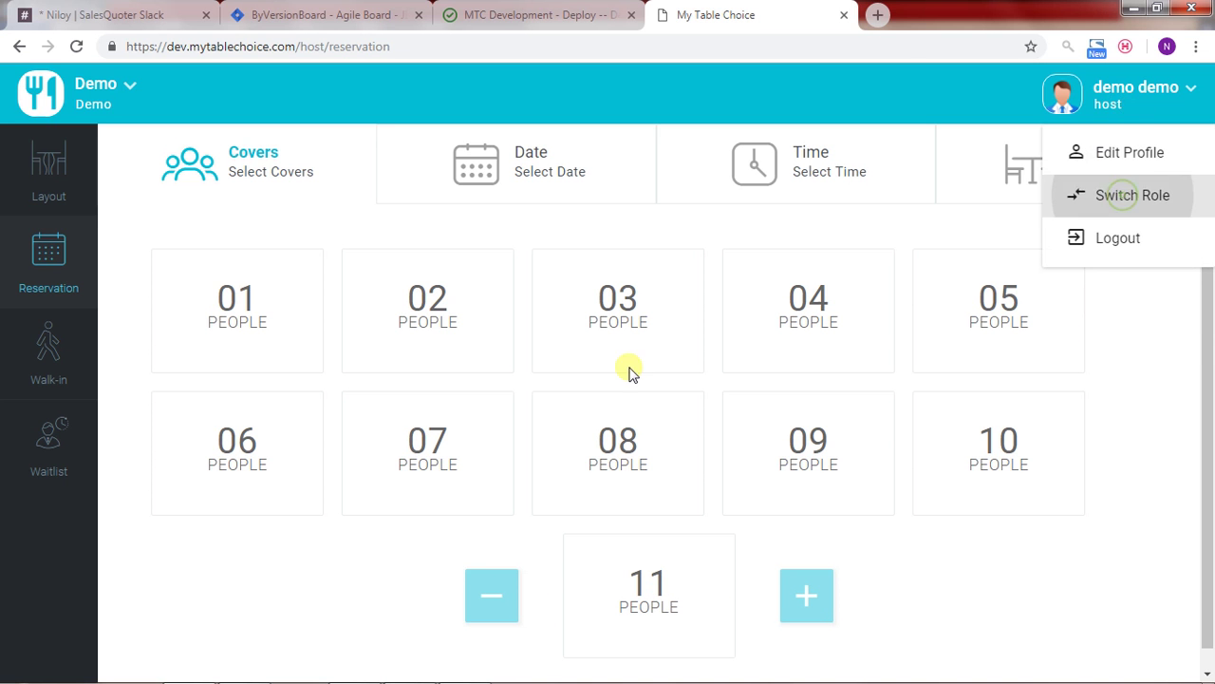
left_click(463, 303)
left_click(516, 401)
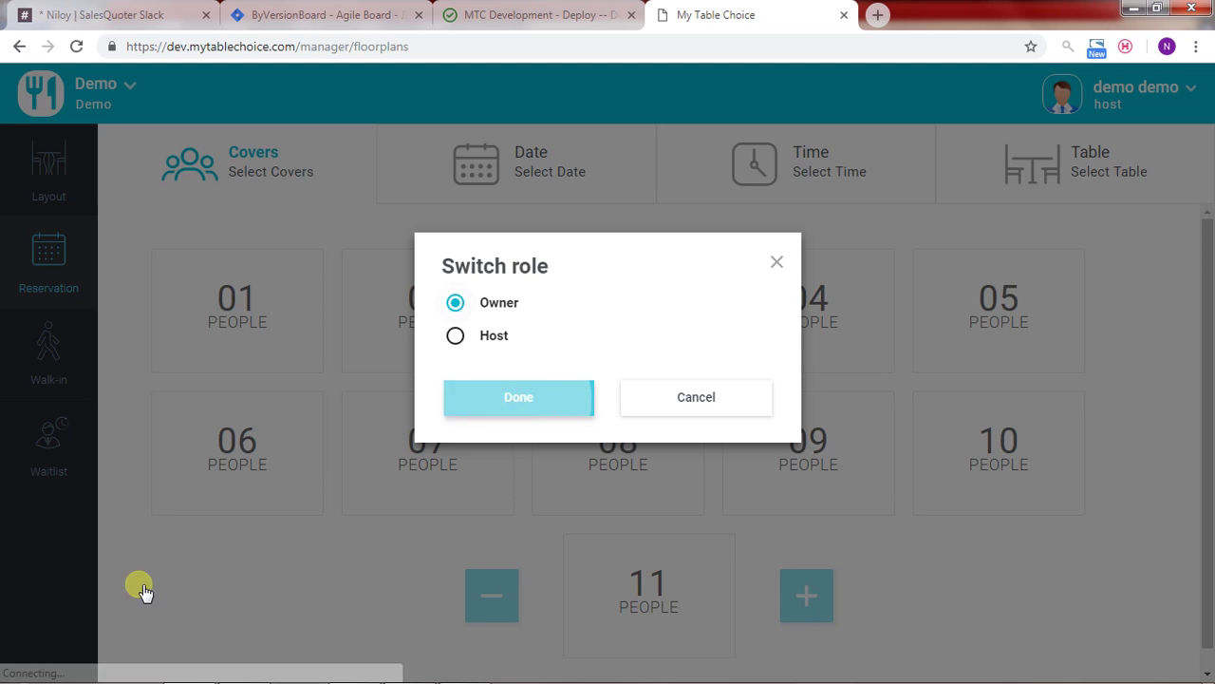
Set the restaurant's Tables Count to 15 Tables in Settings.
left_click(35, 551)
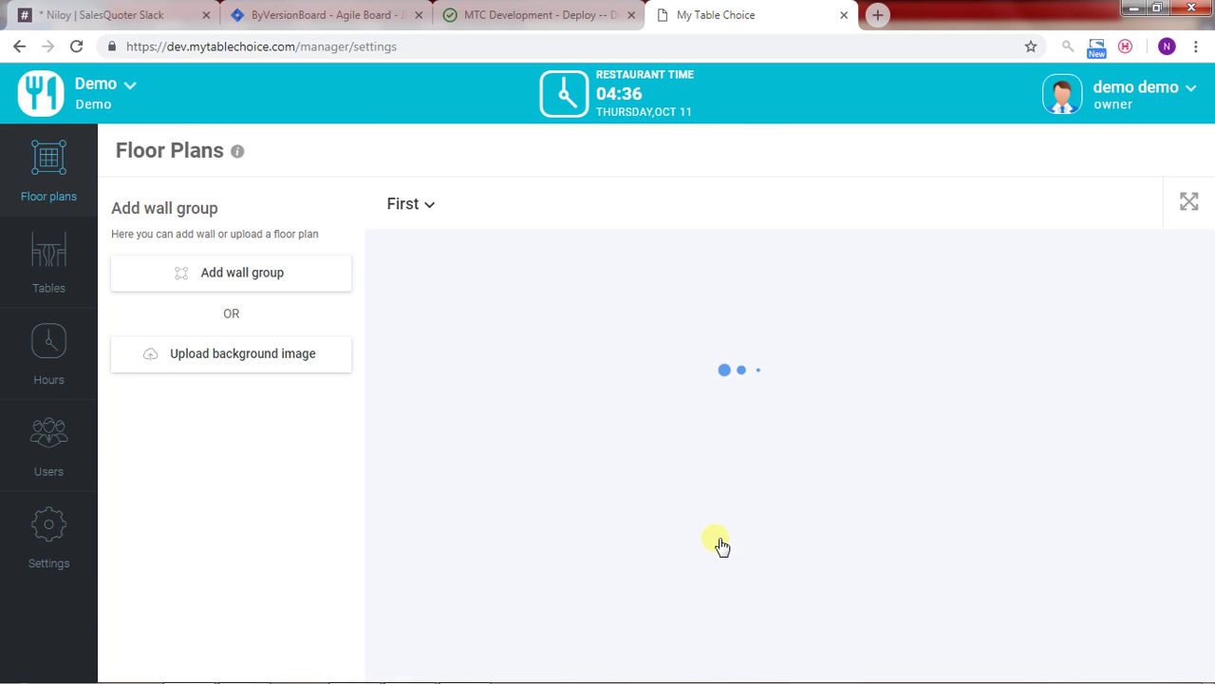
scroll(651, 549, "down", 4)
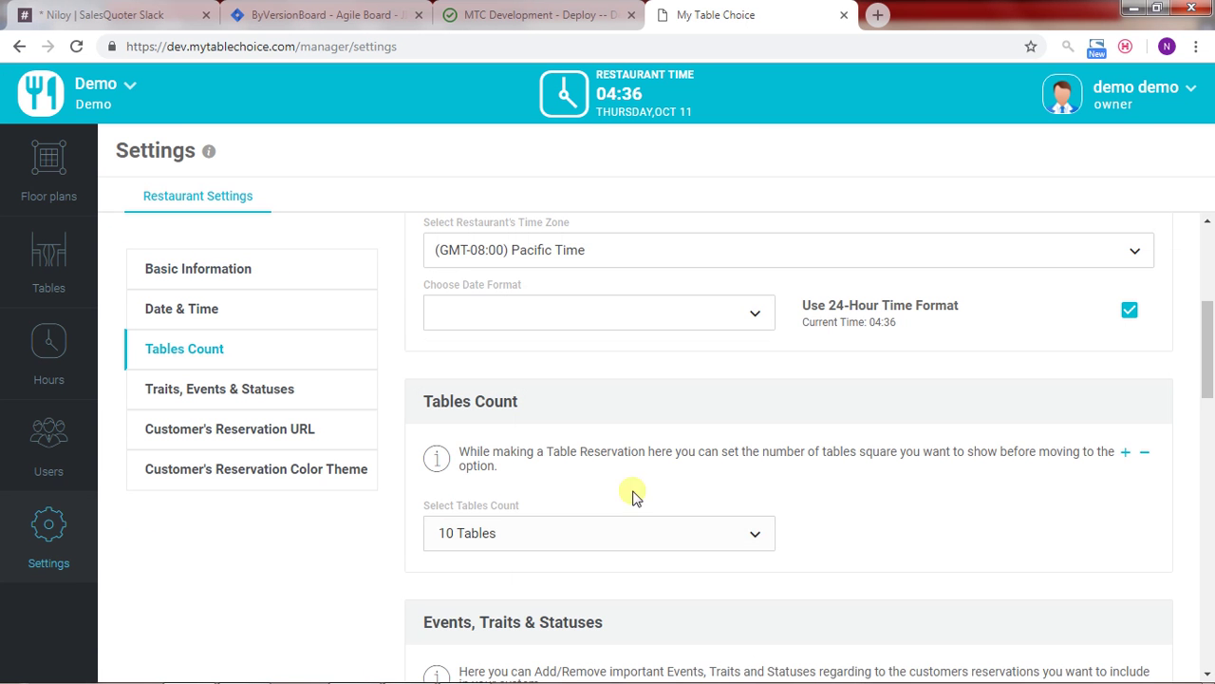
left_click(513, 533)
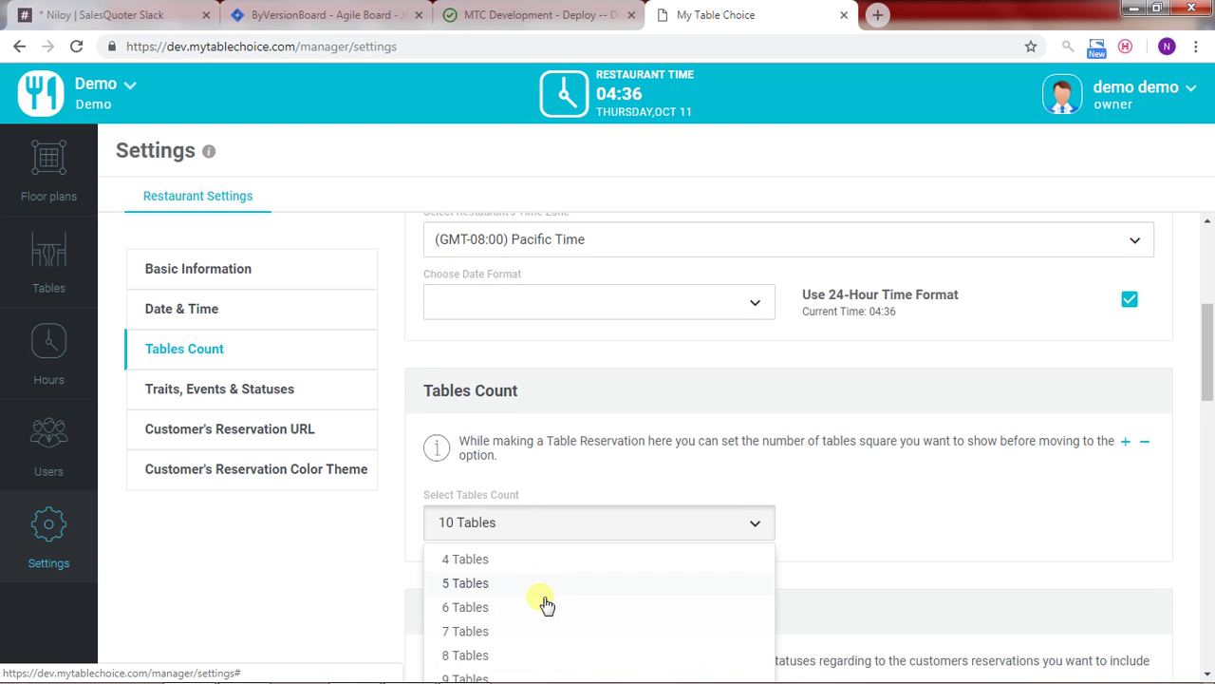
scroll(547, 600, "down", 2)
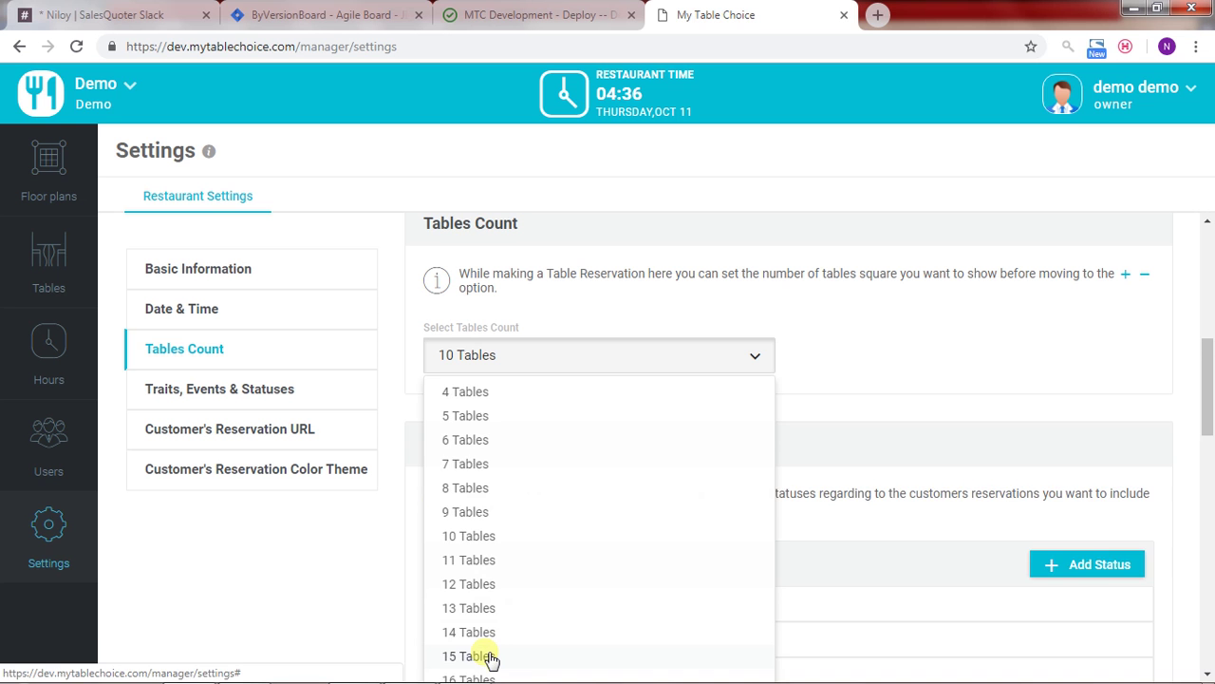
left_click(472, 655)
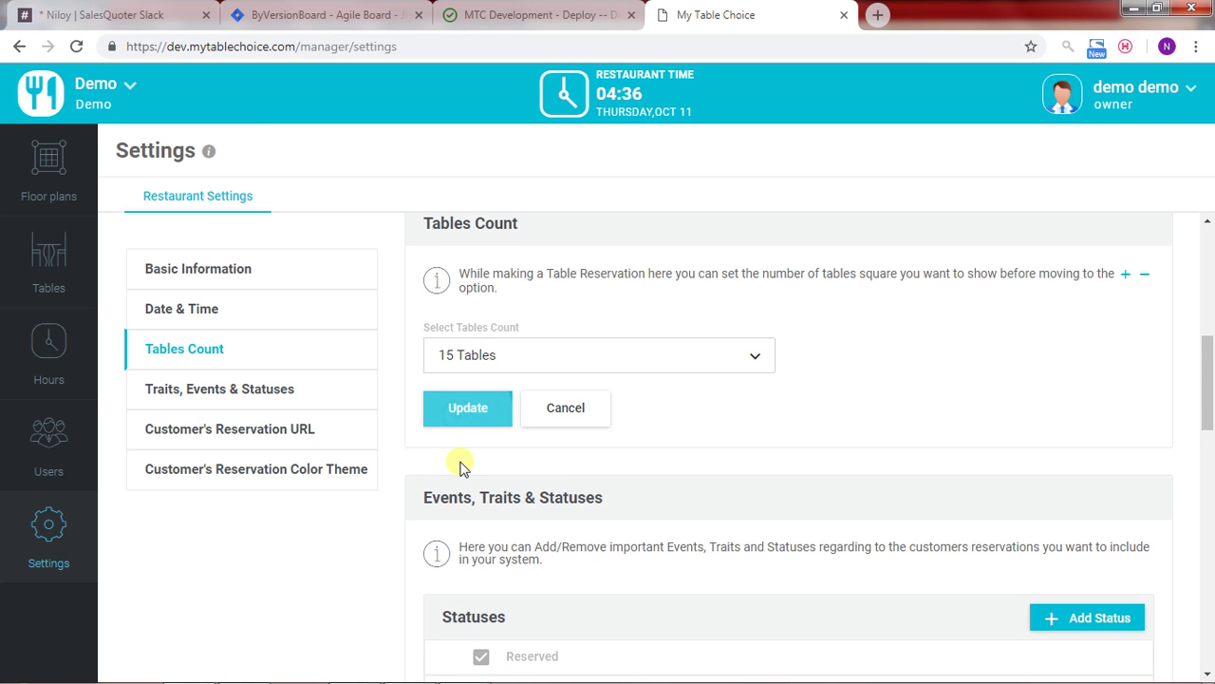
Switch the user role back to Host.
left_click(1100, 104)
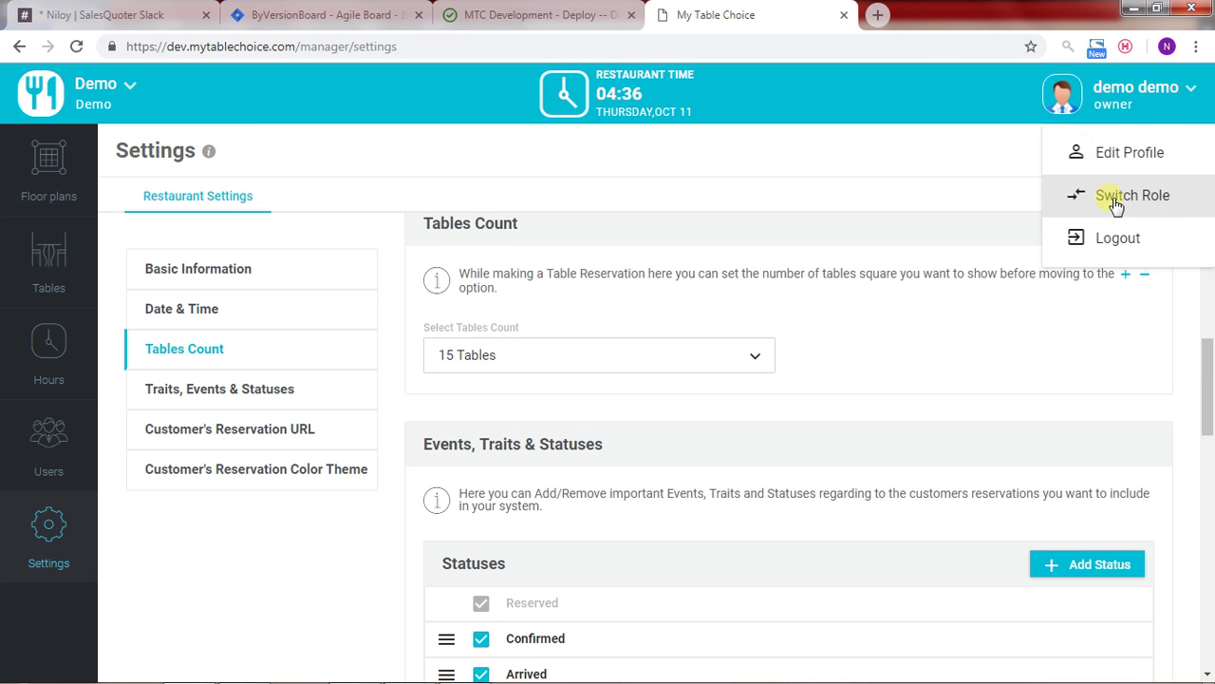
left_click(1054, 199)
left_click(489, 330)
left_click(506, 391)
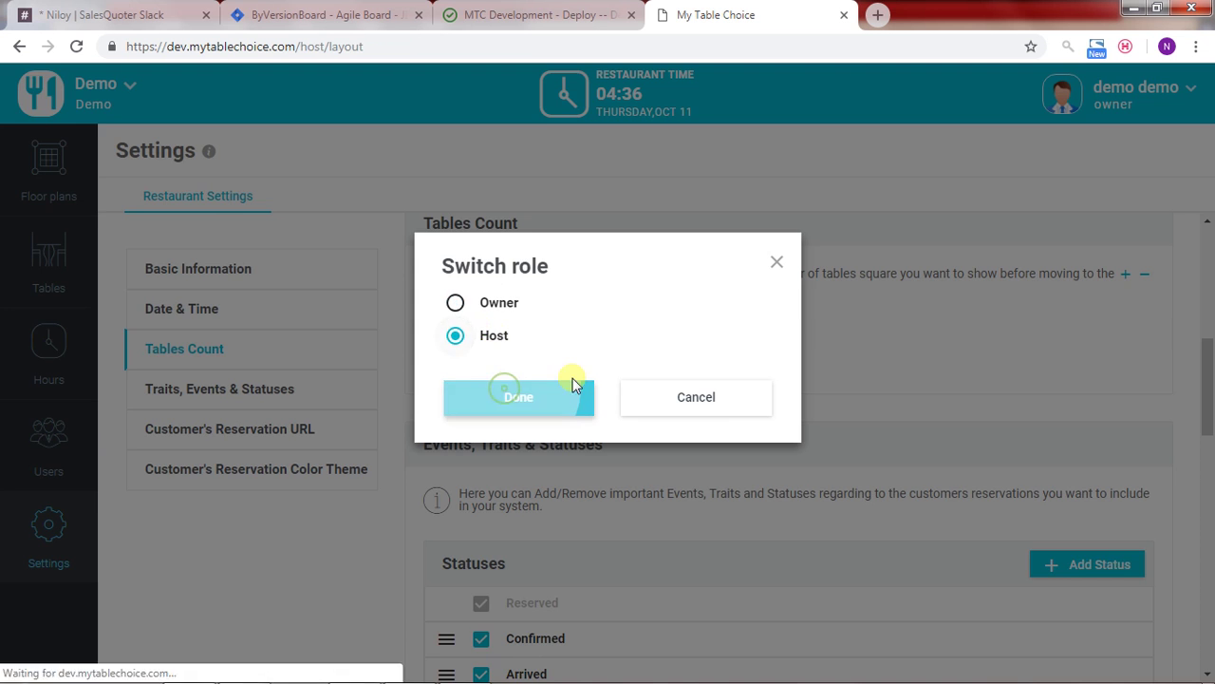
On the reservation Covers page, raise the party size and test the 15-people limit.
left_click(48, 266)
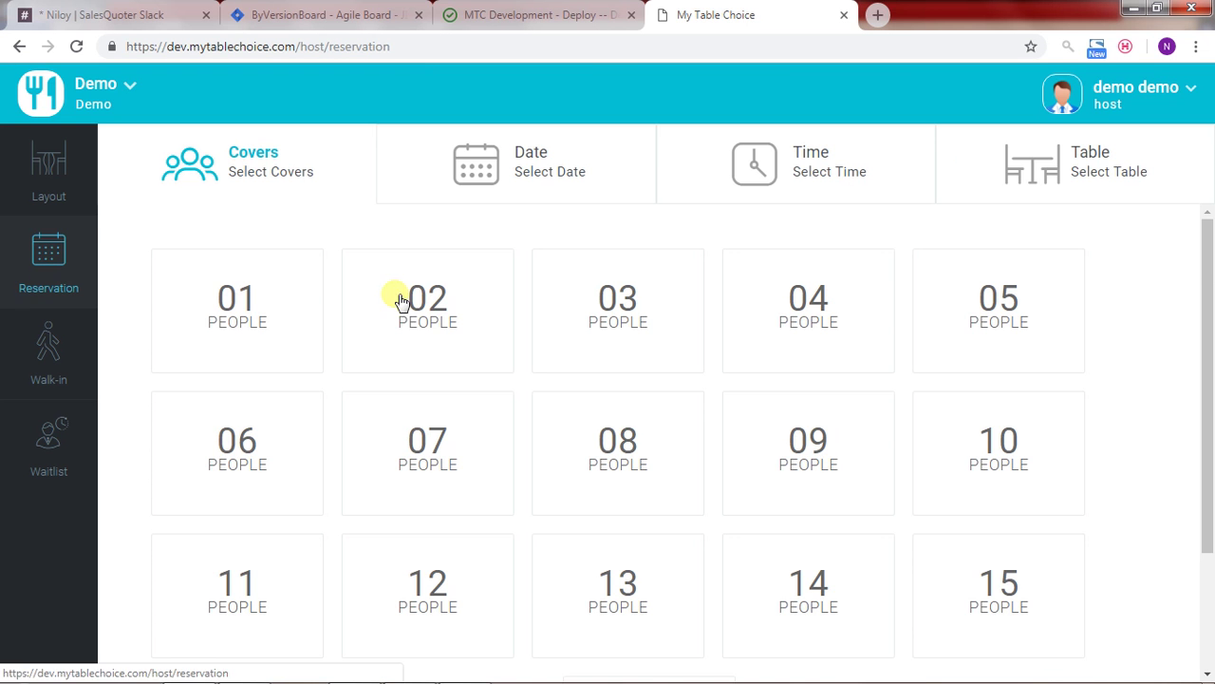
scroll(598, 491, "down", 1)
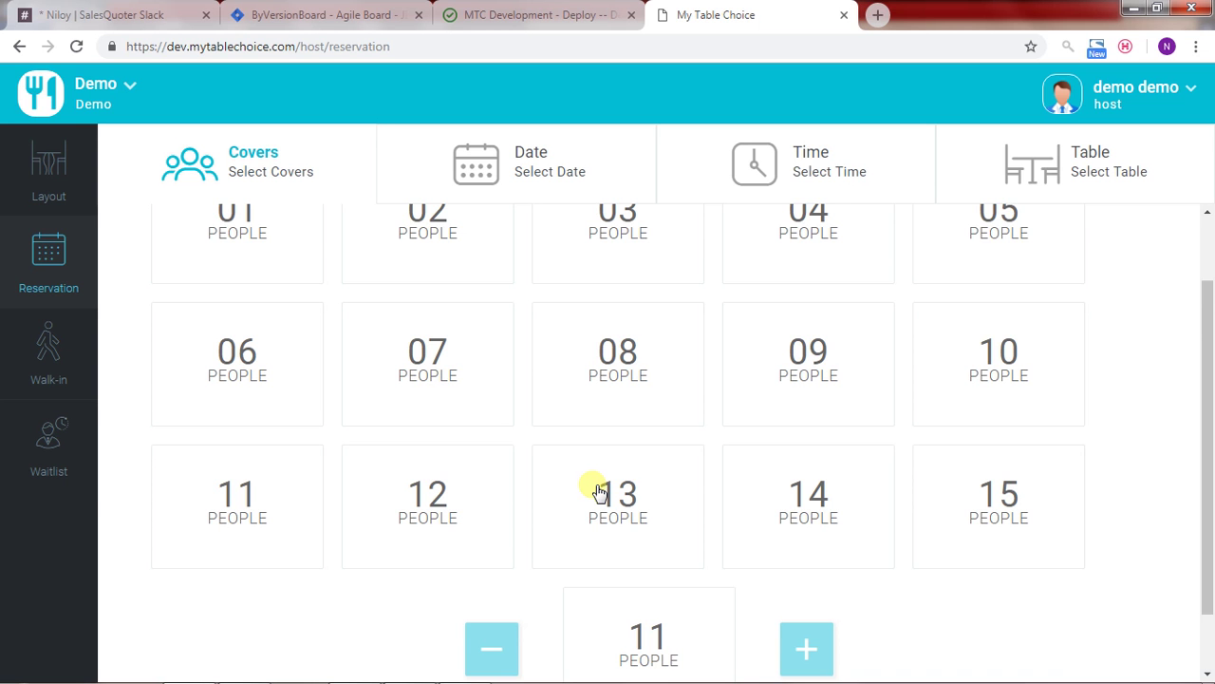
scroll(598, 491, "down", 1)
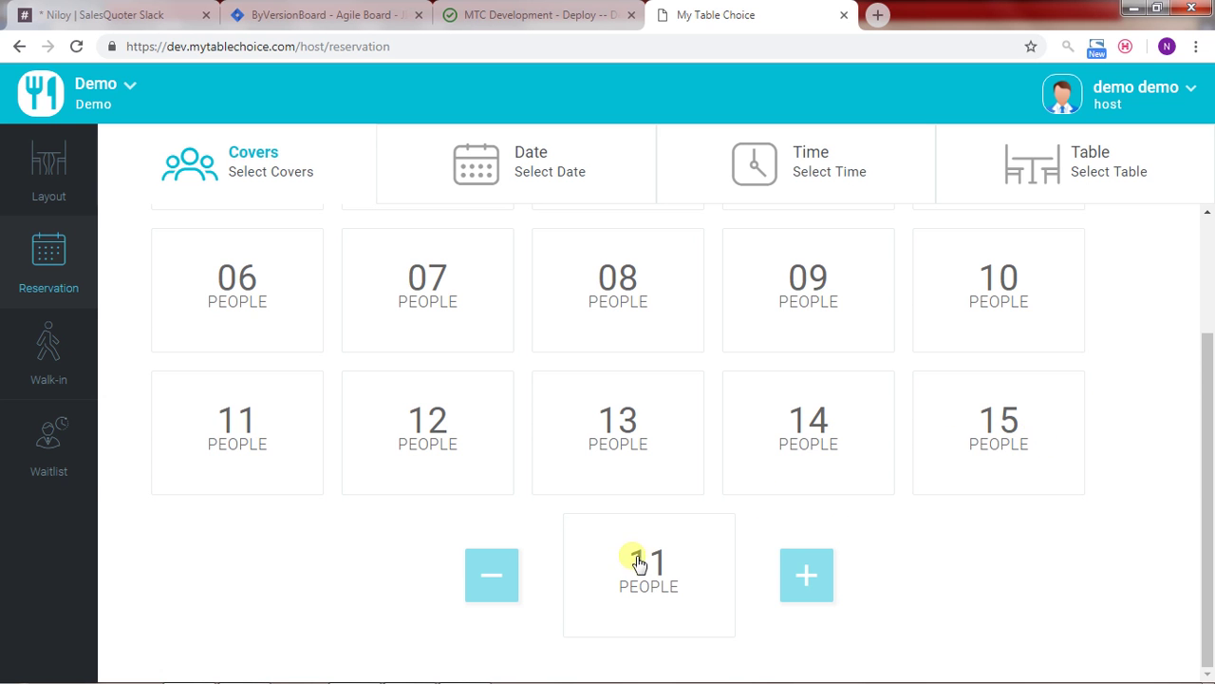
left_click(809, 575)
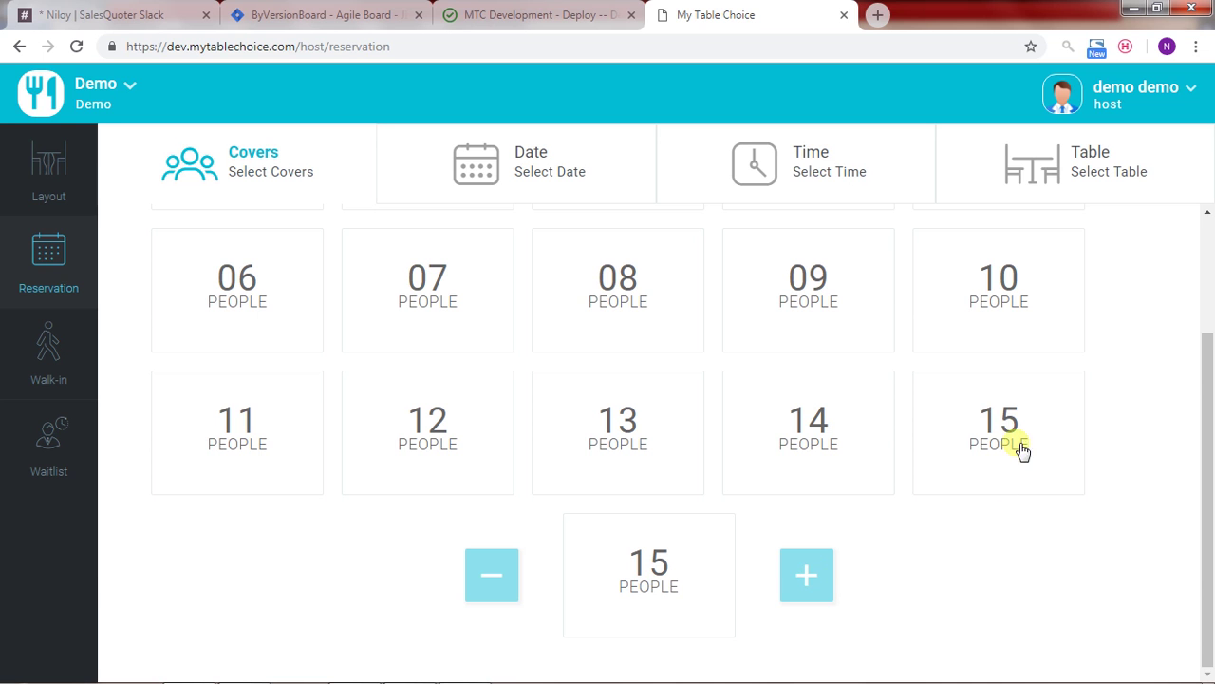
left_click(805, 573)
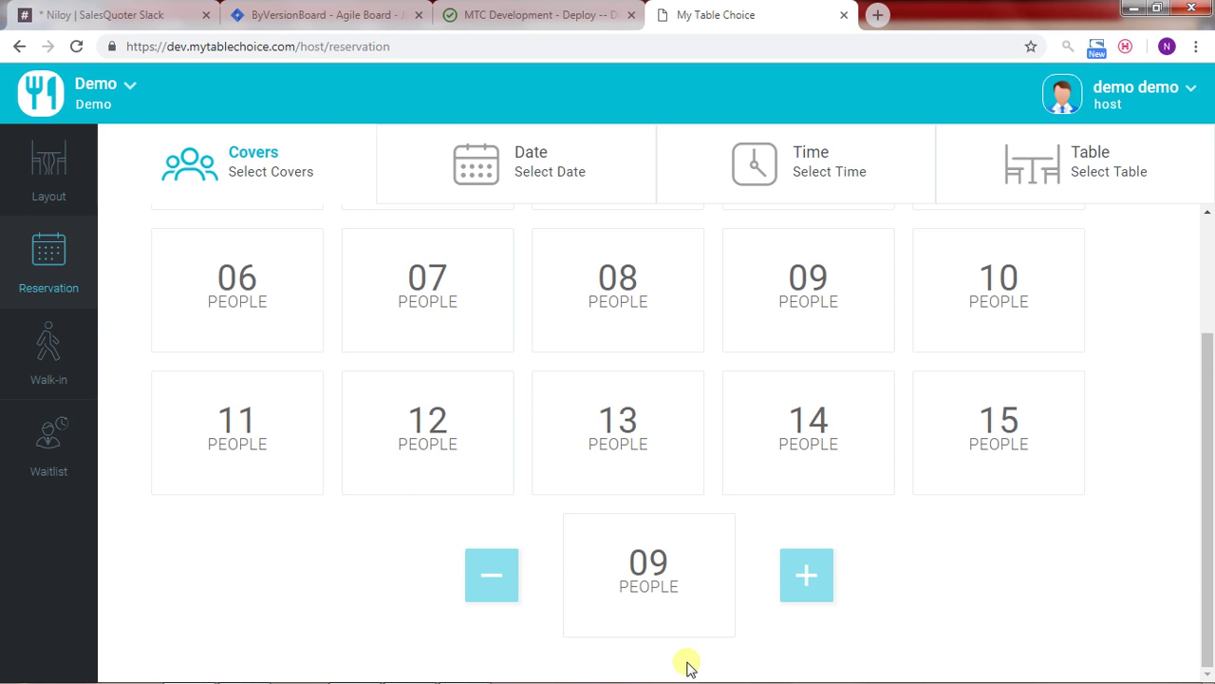
scroll(577, 561, "up", 2)
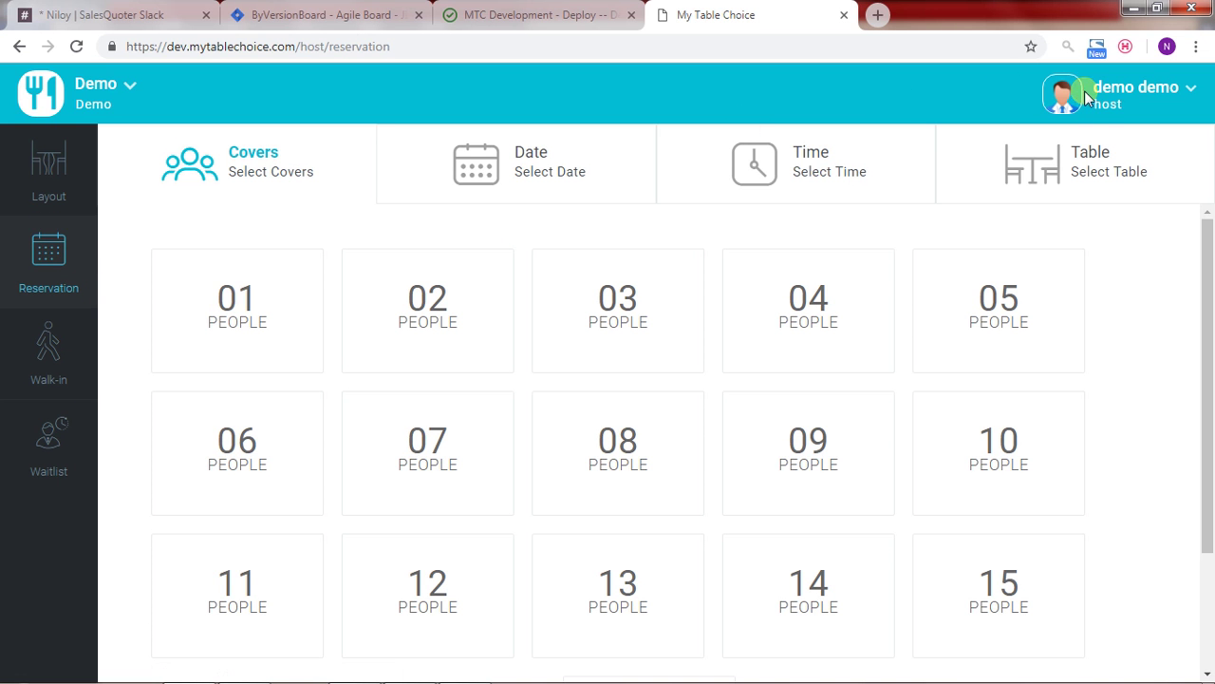
Switch the user role to Owner.
left_click(1110, 109)
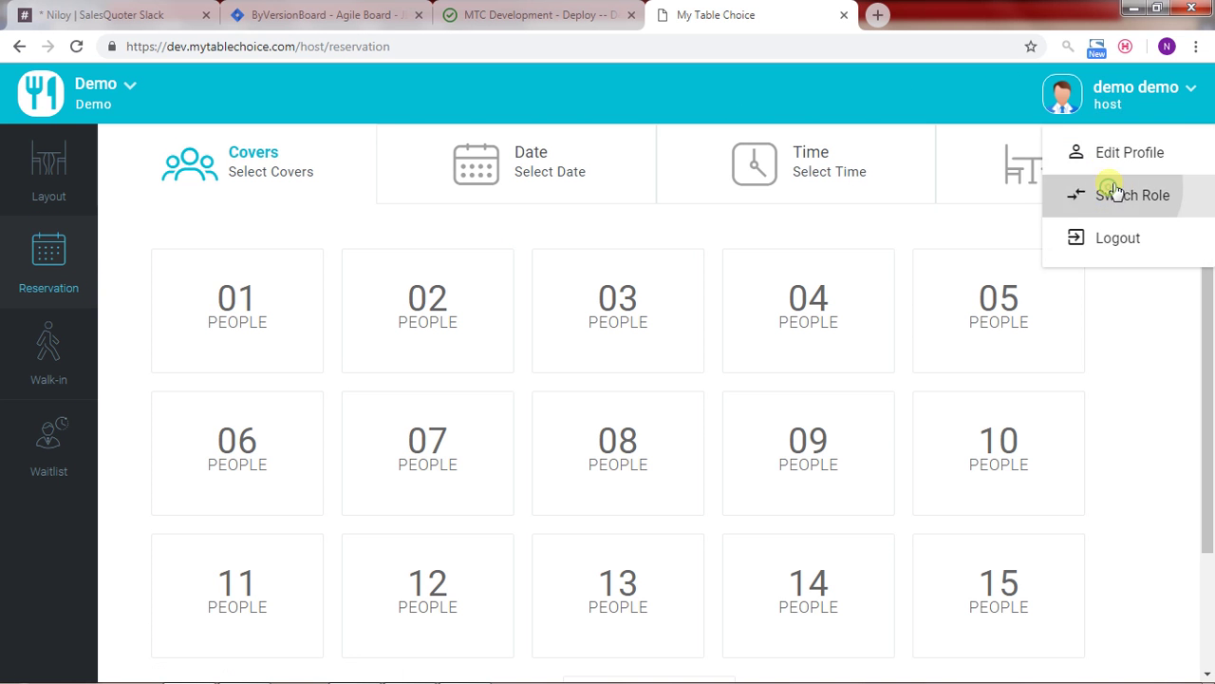
left_click(1042, 199)
left_click(484, 304)
left_click(503, 394)
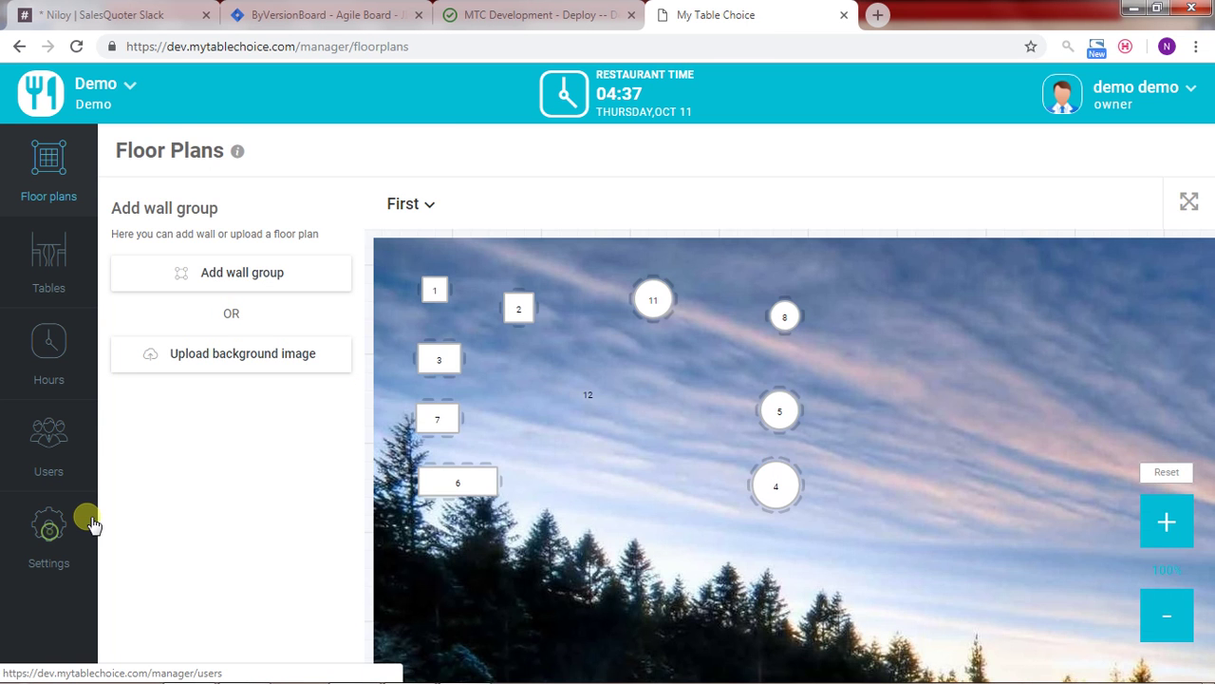
Set the Tables Count to 6 Tables in Settings and update it.
left_click(87, 523)
scroll(662, 465, "down", 1)
scroll(661, 465, "down", 5)
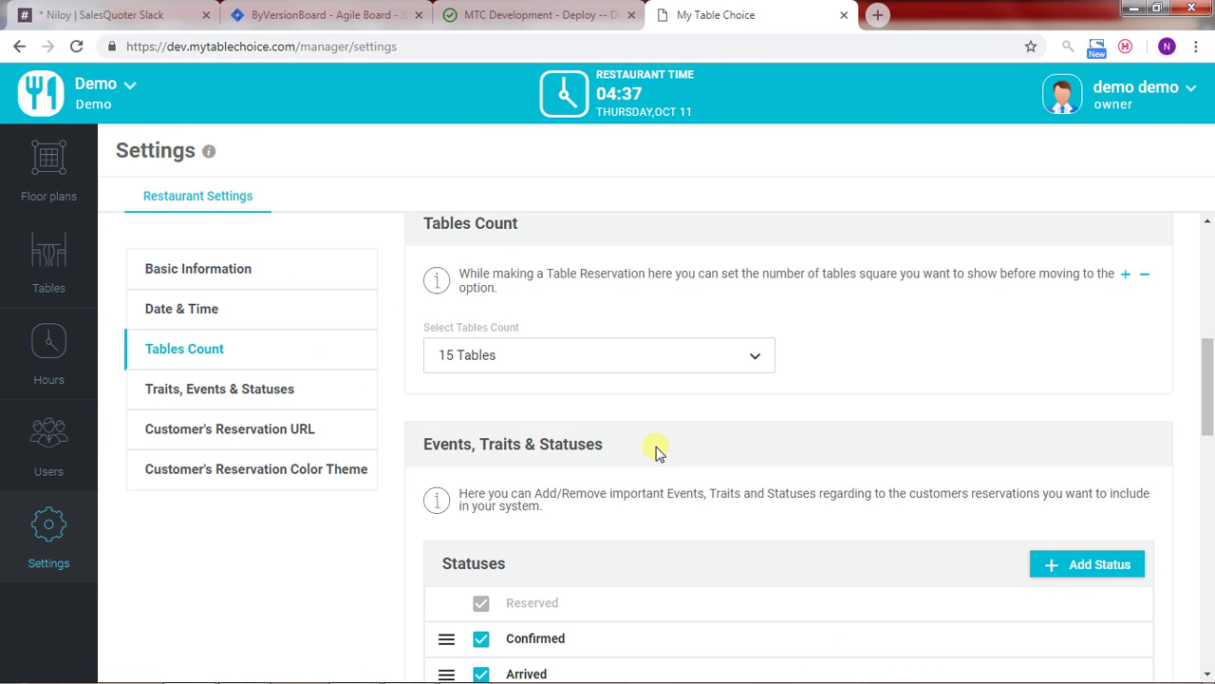
left_click(539, 353)
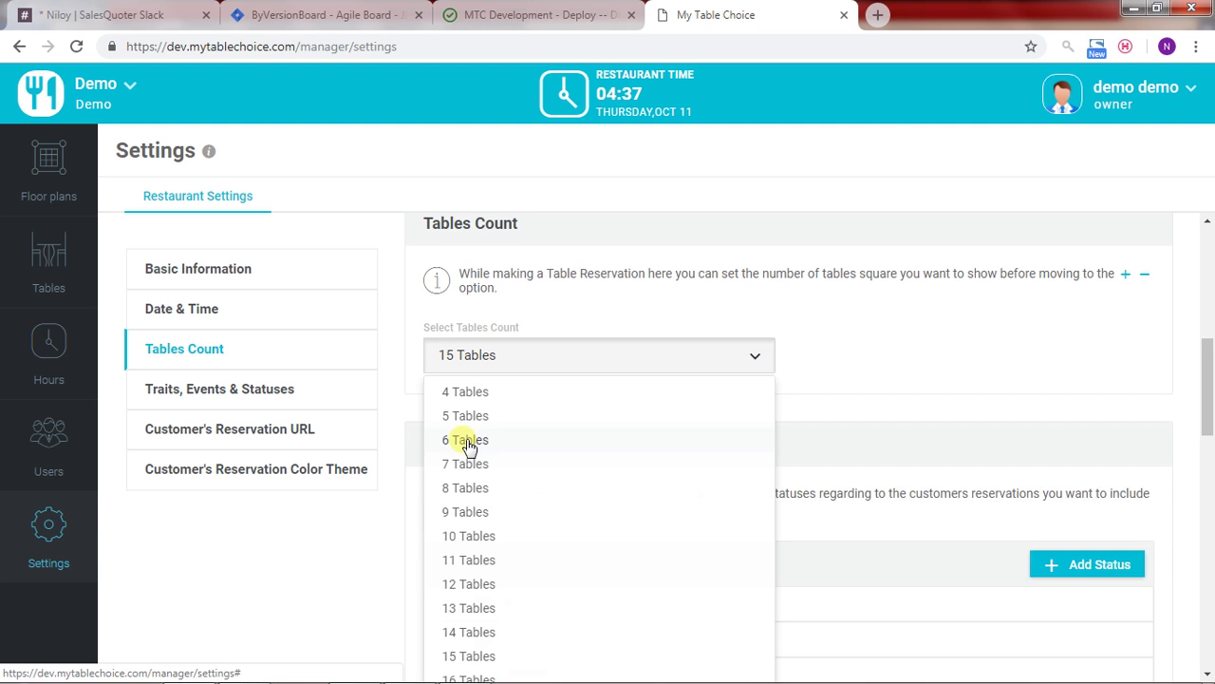
left_click(467, 442)
left_click(486, 407)
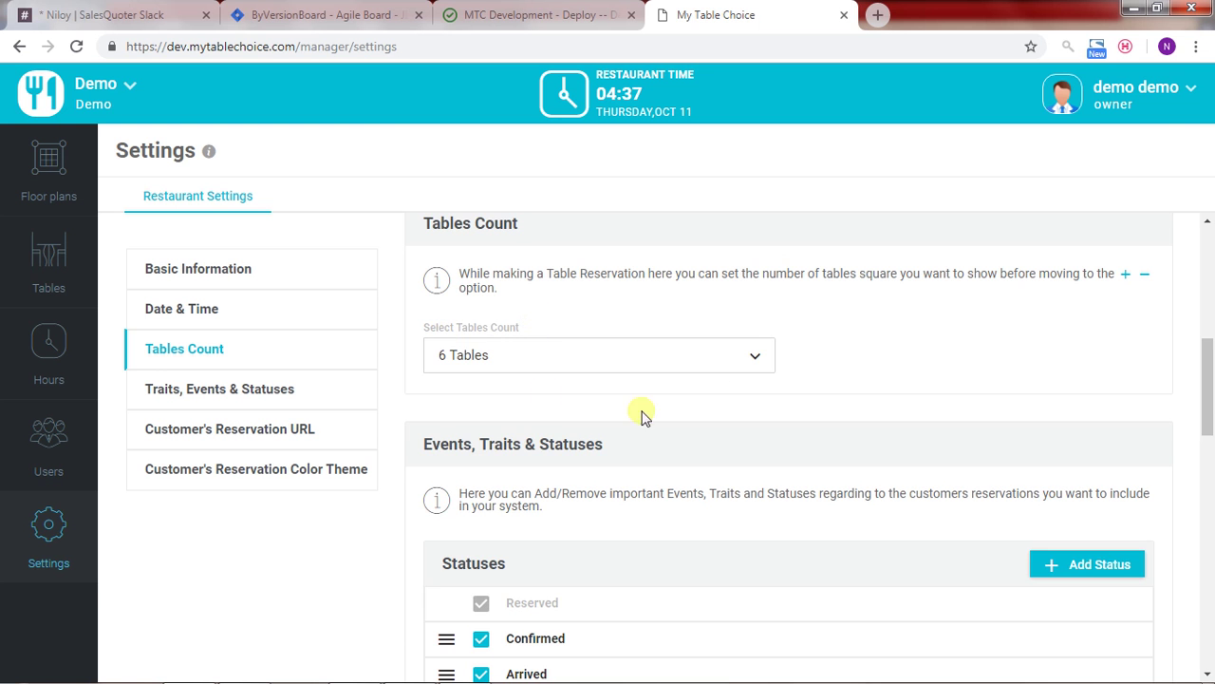
Switch back to the Host role and open the reservation Covers page.
scroll(689, 409, "up", 2)
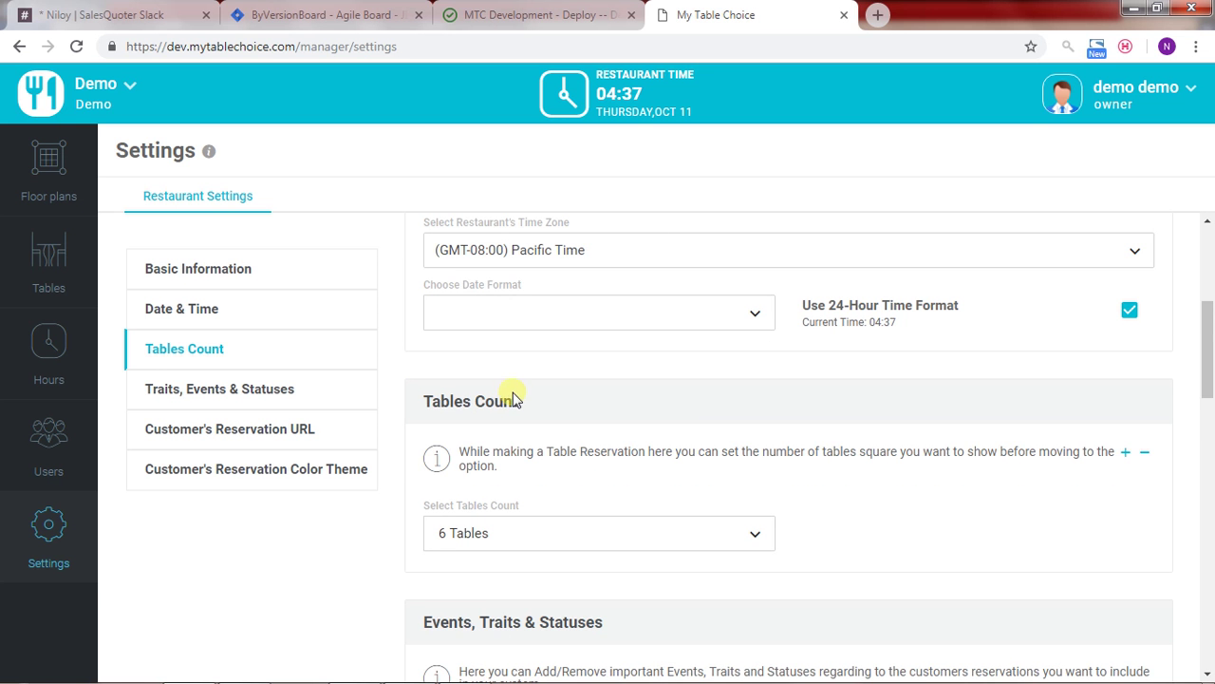
left_click(1090, 108)
left_click(1134, 195)
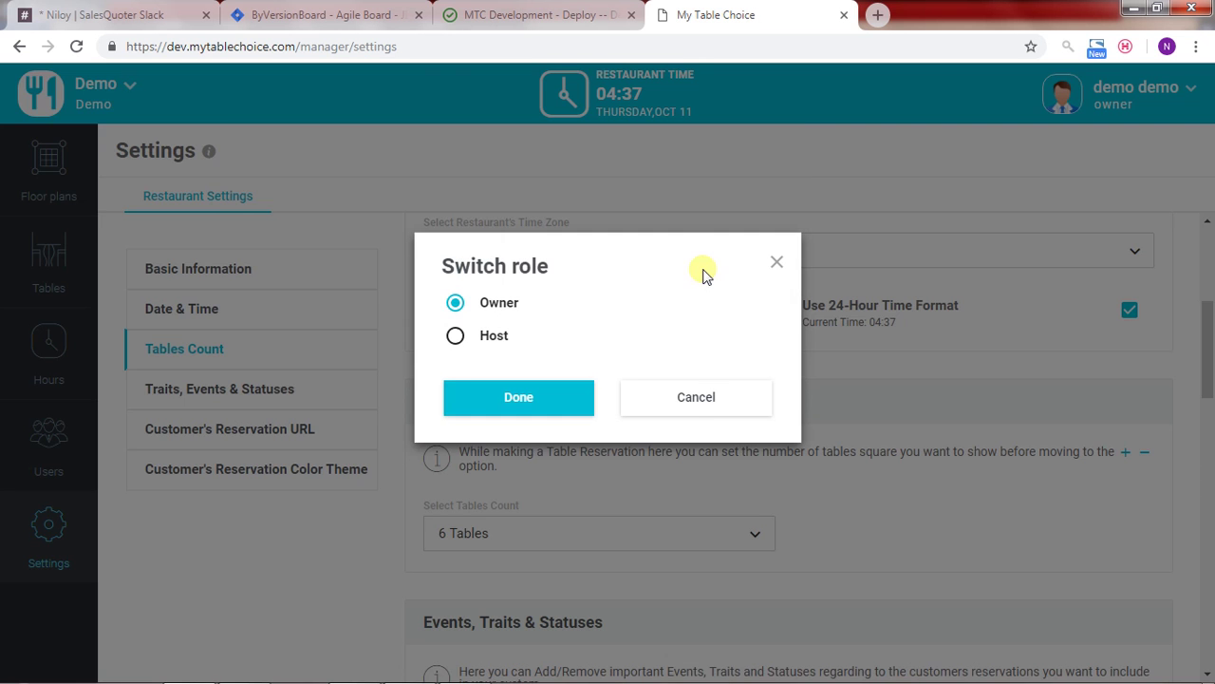
left_click(519, 344)
left_click(518, 397)
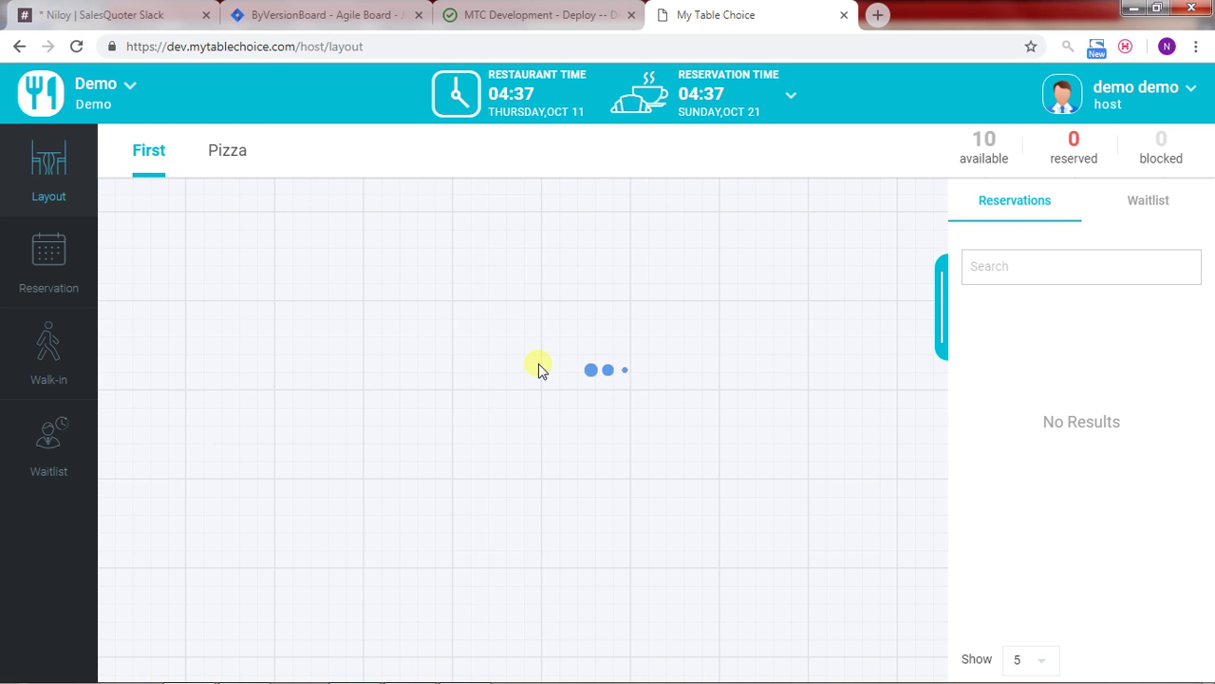
left_click(38, 261)
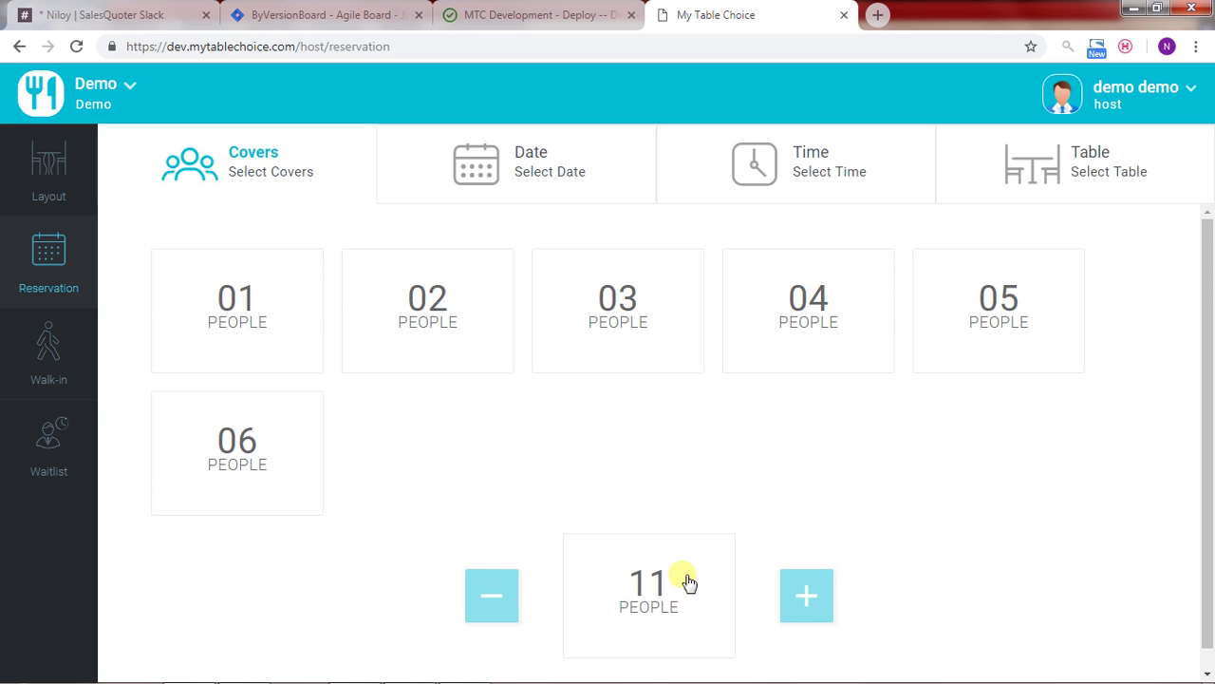
Lower the party-size counter from 54 down to 30 people.
left_click(513, 597)
left_click(496, 596)
Step the cover count down from 32 to 09 people, then test the + button.
left_click(504, 597)
left_click(504, 597)
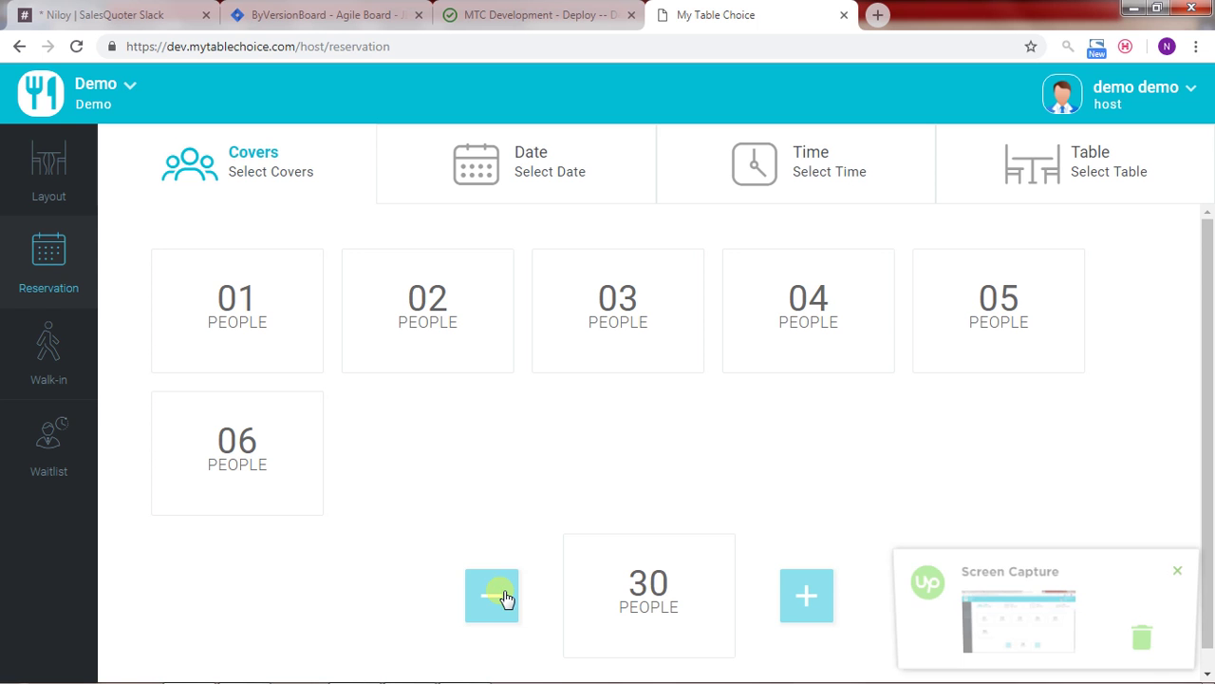
left_click(504, 597)
left_click(504, 597)
left_click(504, 597)
left_click(504, 597)
left_click(504, 597)
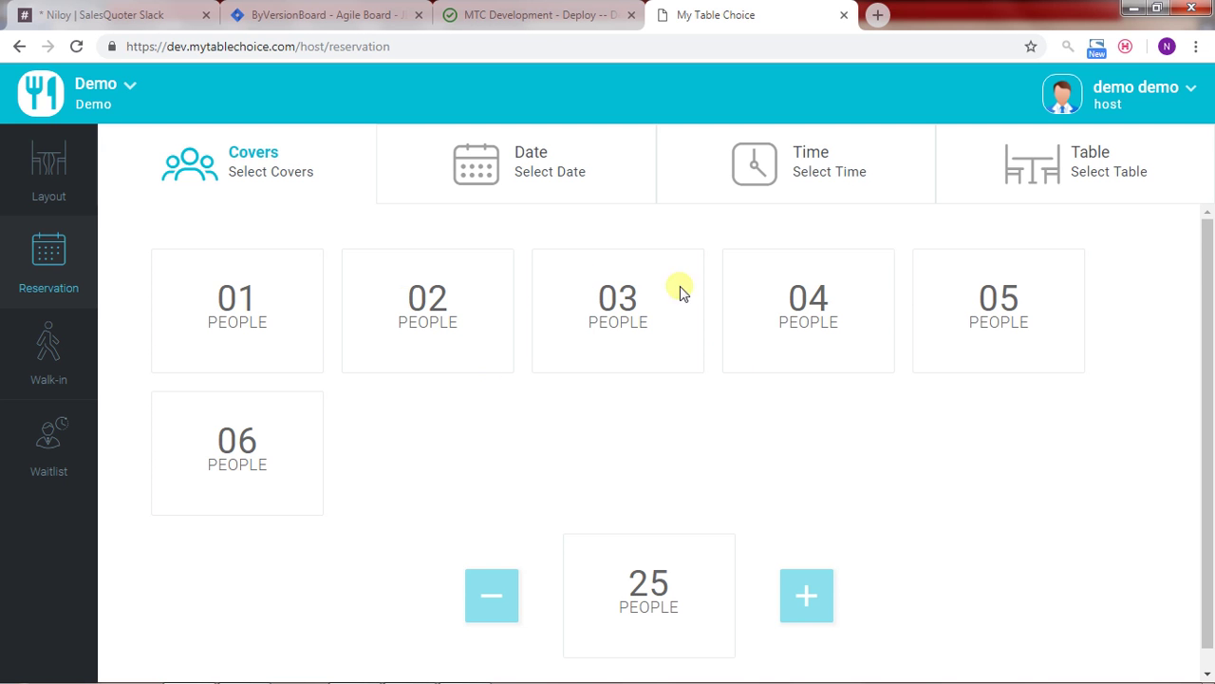
left_click(490, 595)
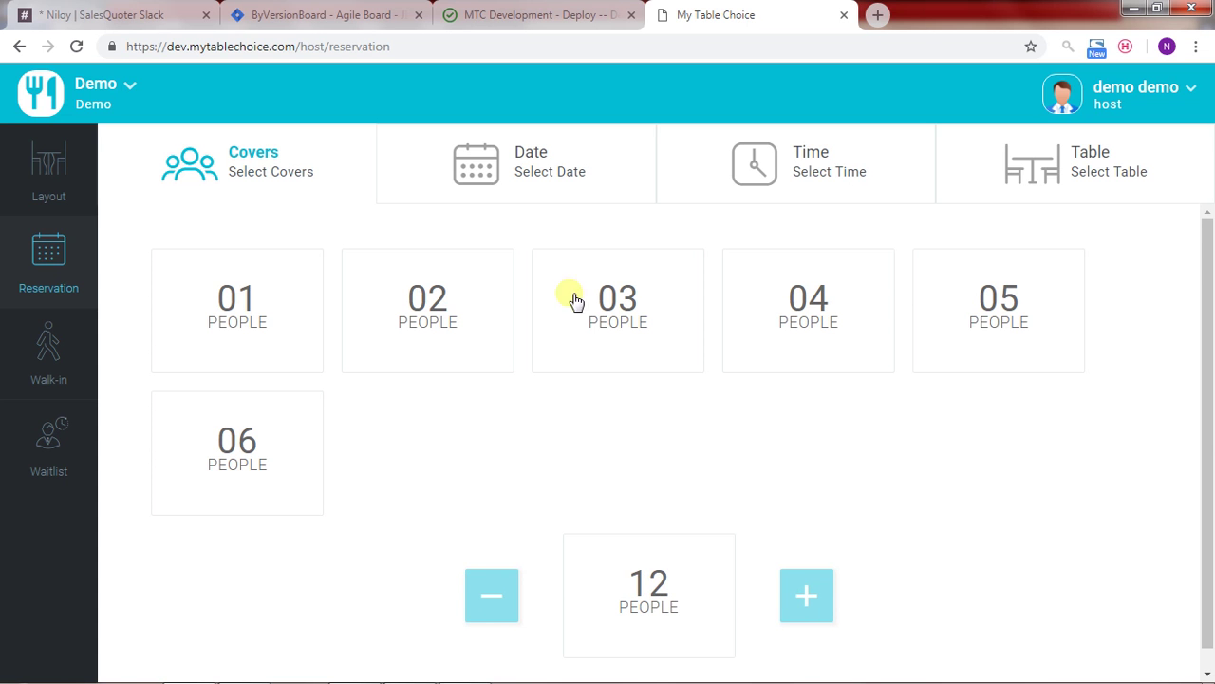
left_click(509, 600)
left_click(809, 595)
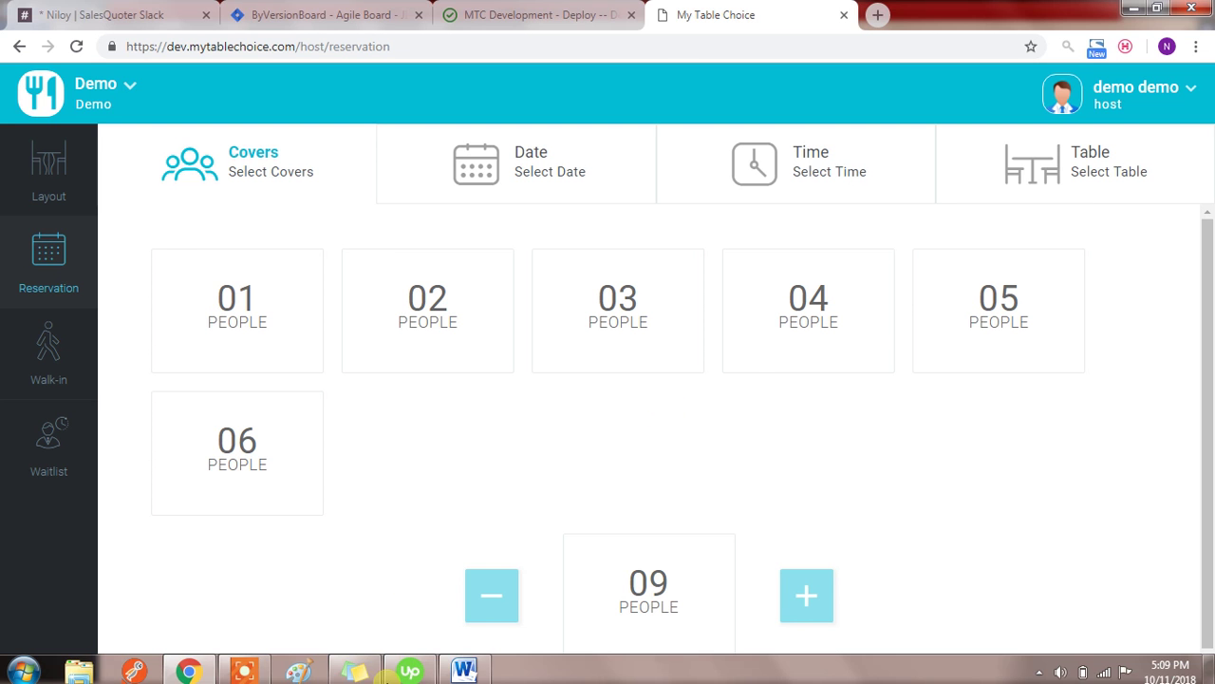
left_click(238, 667)
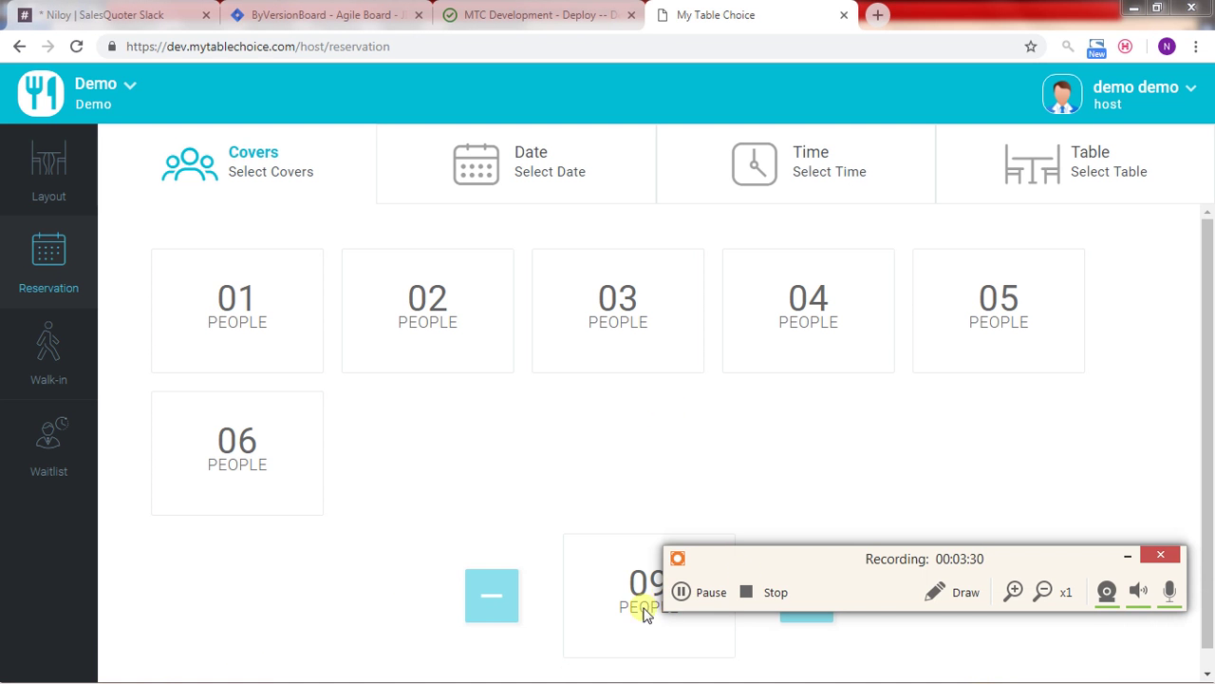